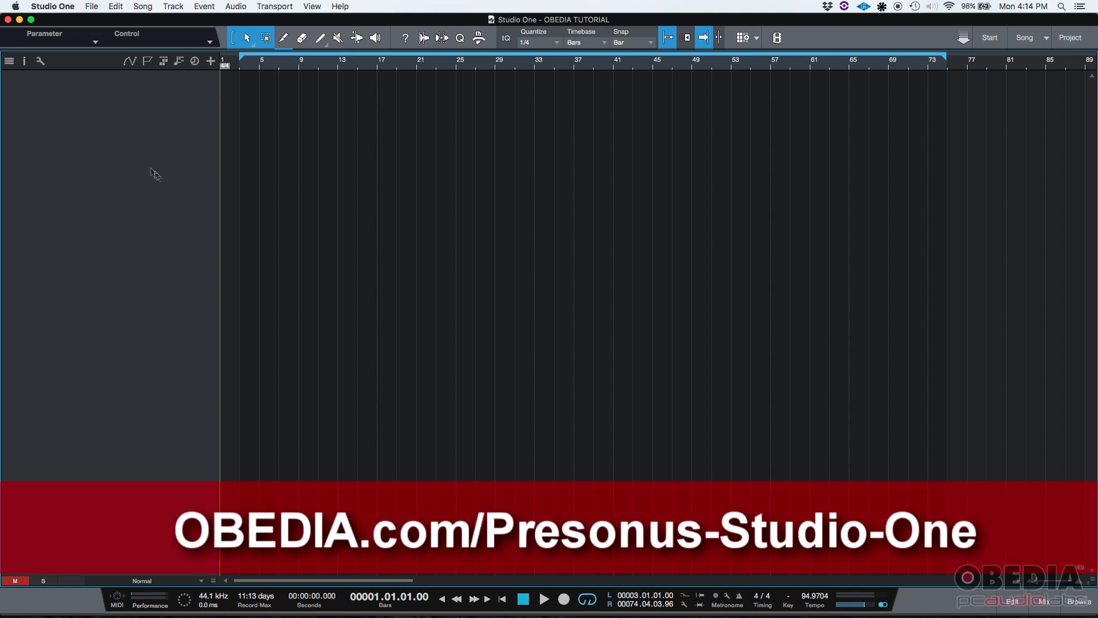
Step: Add a mono audio track (Track 7) from the Track menu and enlarge its row height
{"action": "left_click", "coordinate": [176, 7]}
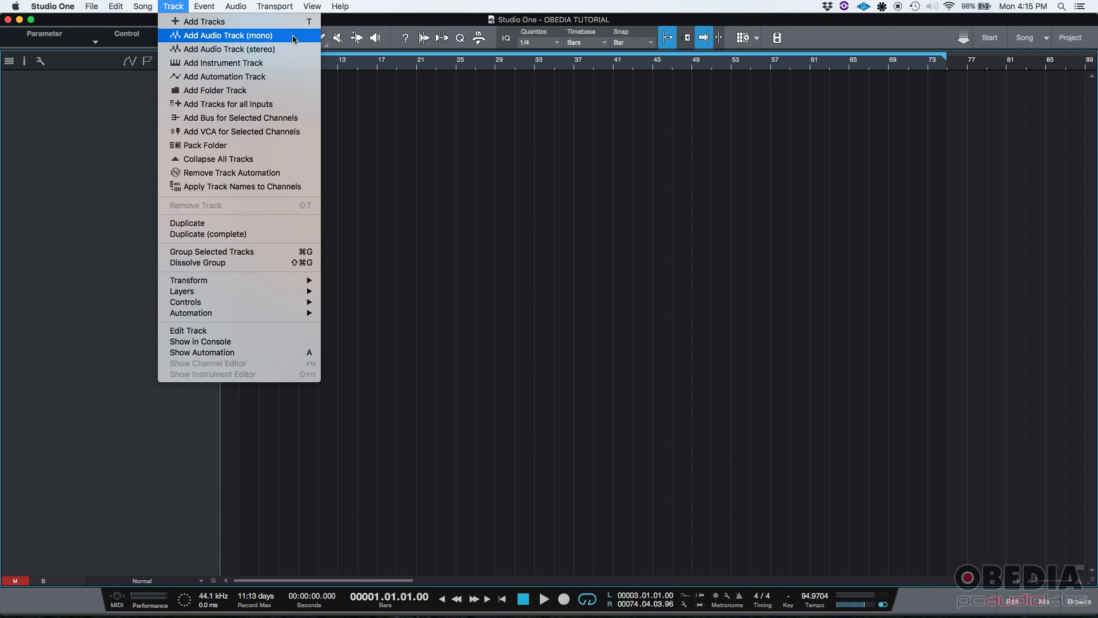
{"action": "left_click", "coordinate": [293, 40]}
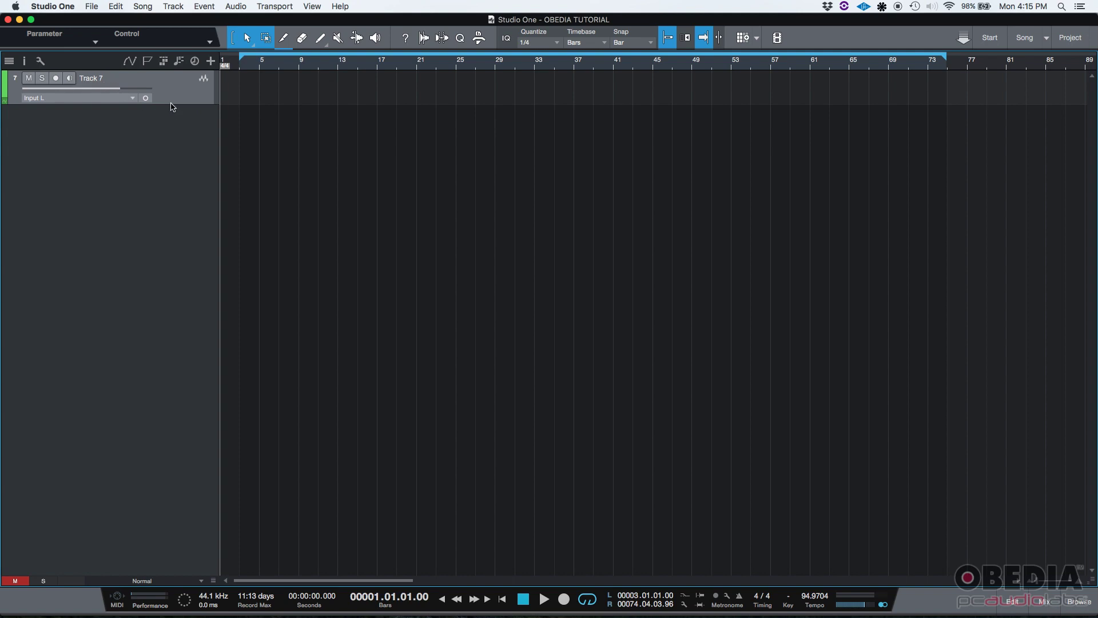
{"action": "mouse_move", "coordinate": [172, 104]}
{"action": "left_mouse_down"}
{"action": "mouse_move", "coordinate": [170, 135]}
{"action": "mouse_move", "coordinate": [168, 113]}
{"action": "left_mouse_up"}
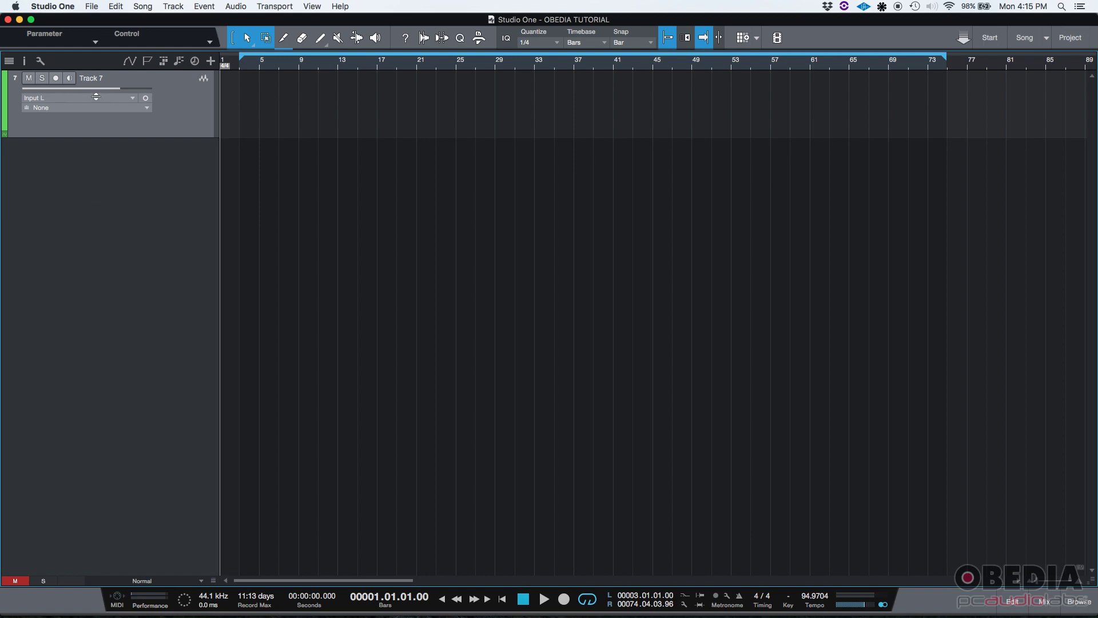
Step: Rename the new audio track to 'Shaker'
{"action": "double_click", "coordinate": [101, 78]}
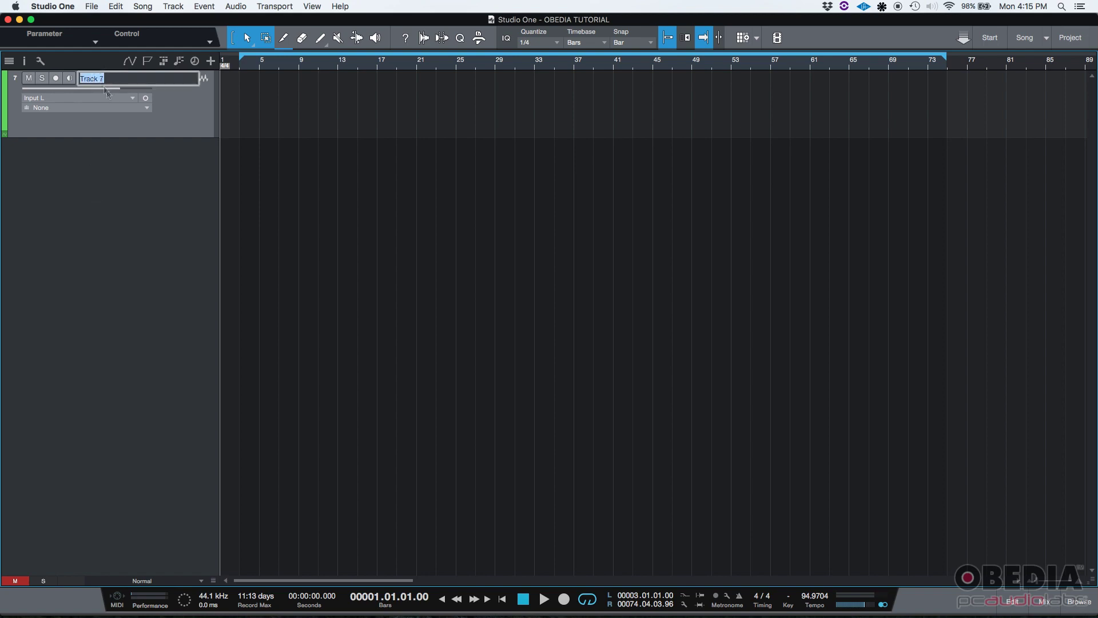
{"action": "type", "text": "Shaker"}
{"action": "key", "text": "Return"}
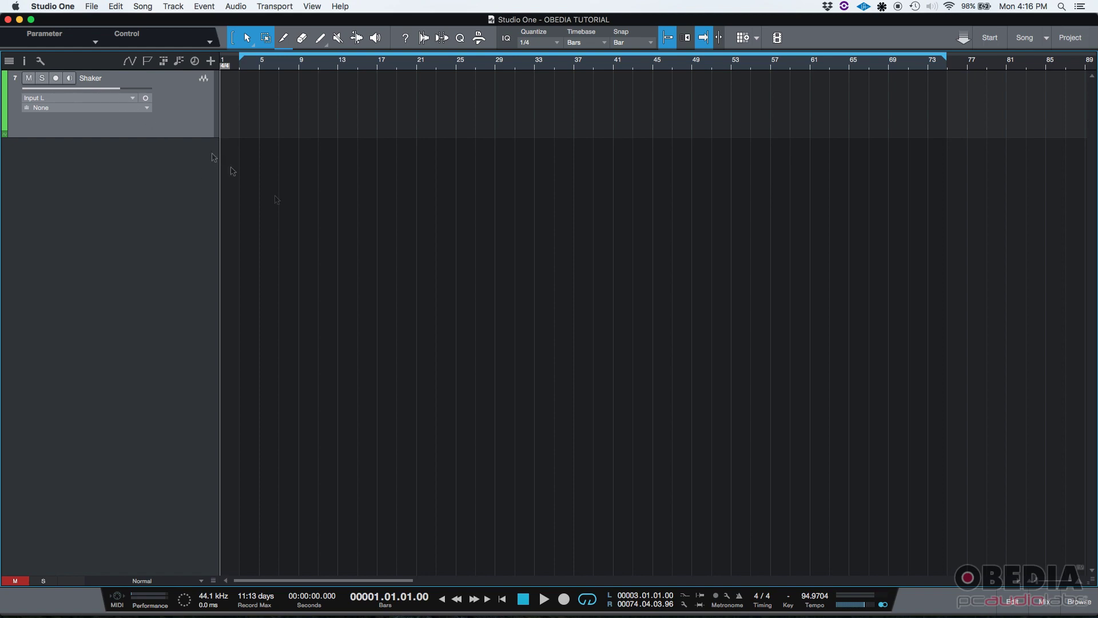
Step: Show the Shaker channel in the mixer, test its pan, then recentre it
{"action": "left_click", "coordinate": [1046, 604]}
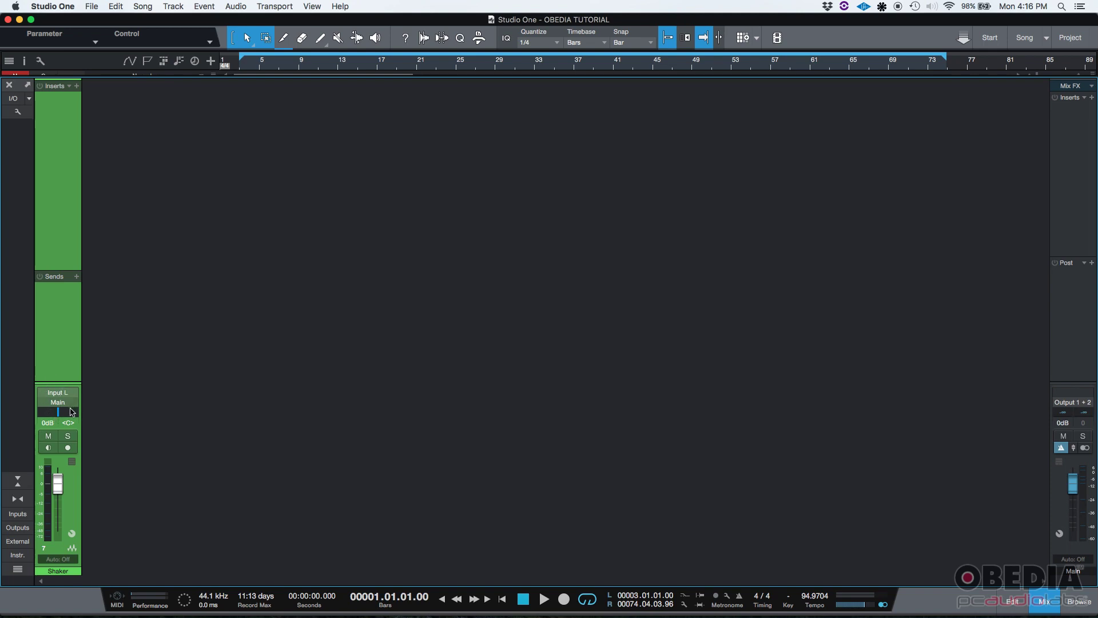
{"action": "mouse_move", "coordinate": [59, 416]}
{"action": "left_mouse_down"}
{"action": "mouse_move", "coordinate": [68, 417]}
{"action": "mouse_move", "coordinate": [53, 414]}
{"action": "left_mouse_up"}
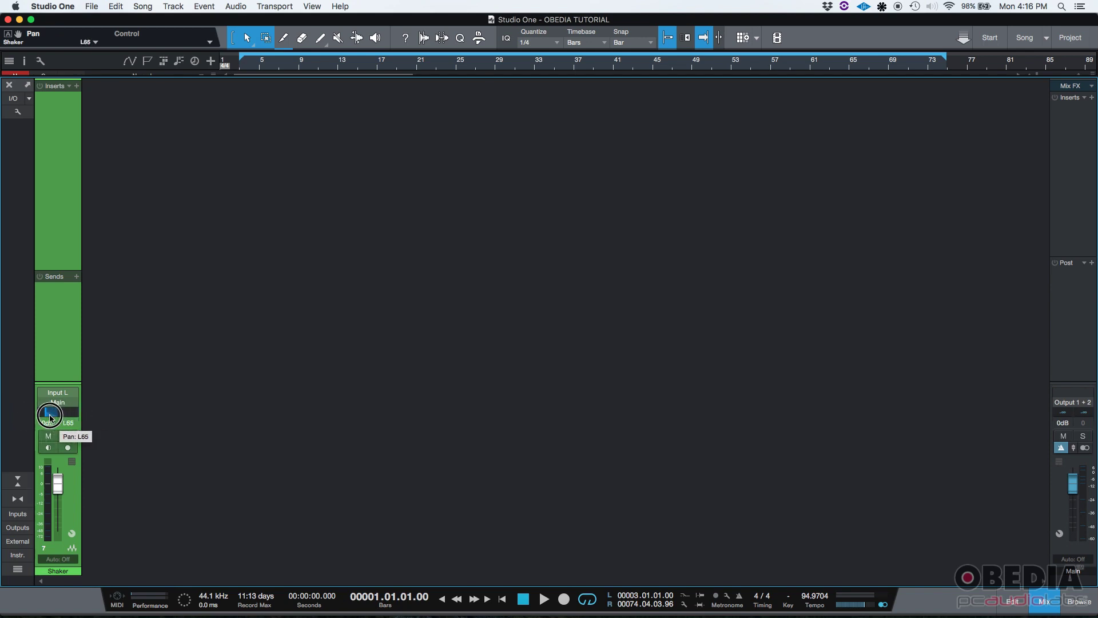
{"action": "left_click_drag", "start_coordinate": [53, 415], "coordinate": [57, 417]}
{"action": "left_click", "coordinate": [58, 417], "text": "alt"}
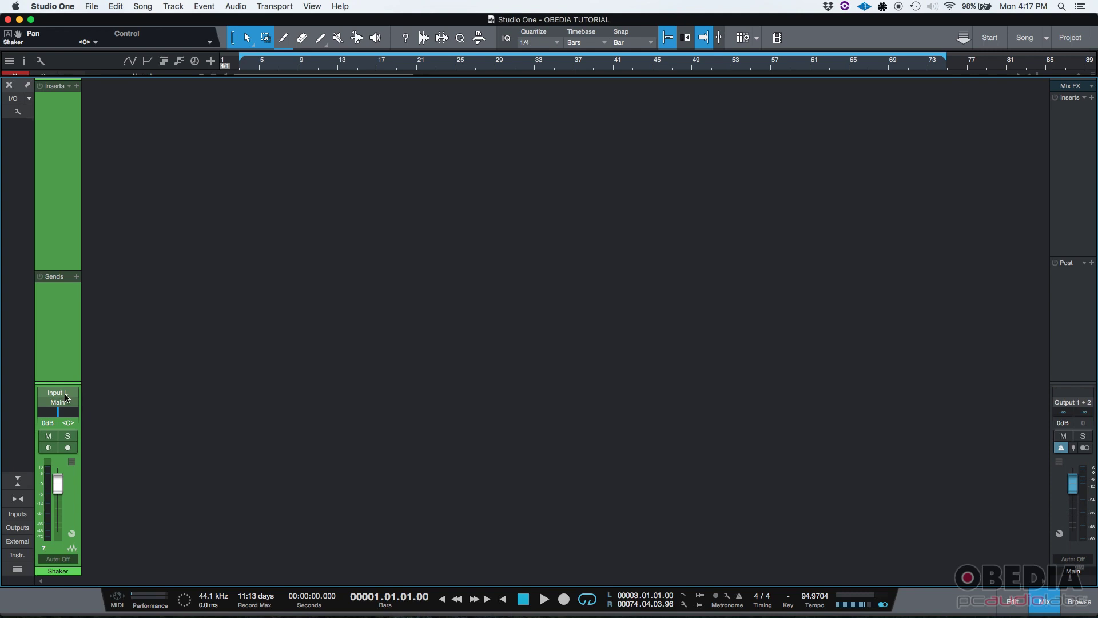
{"action": "left_click", "coordinate": [65, 397]}
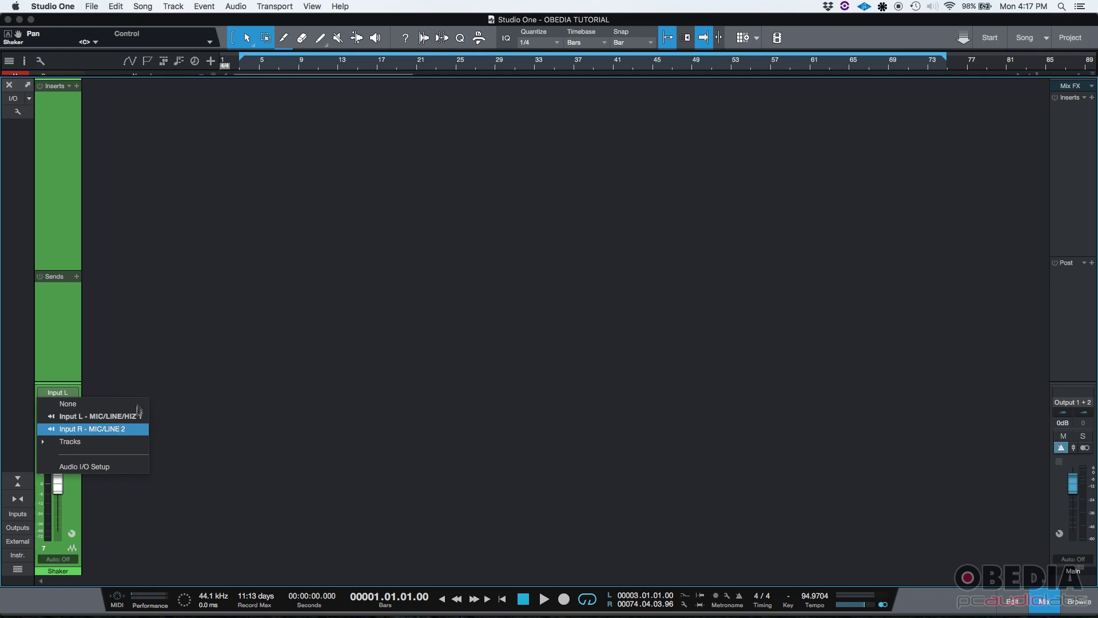
{"action": "left_click", "coordinate": [74, 418]}
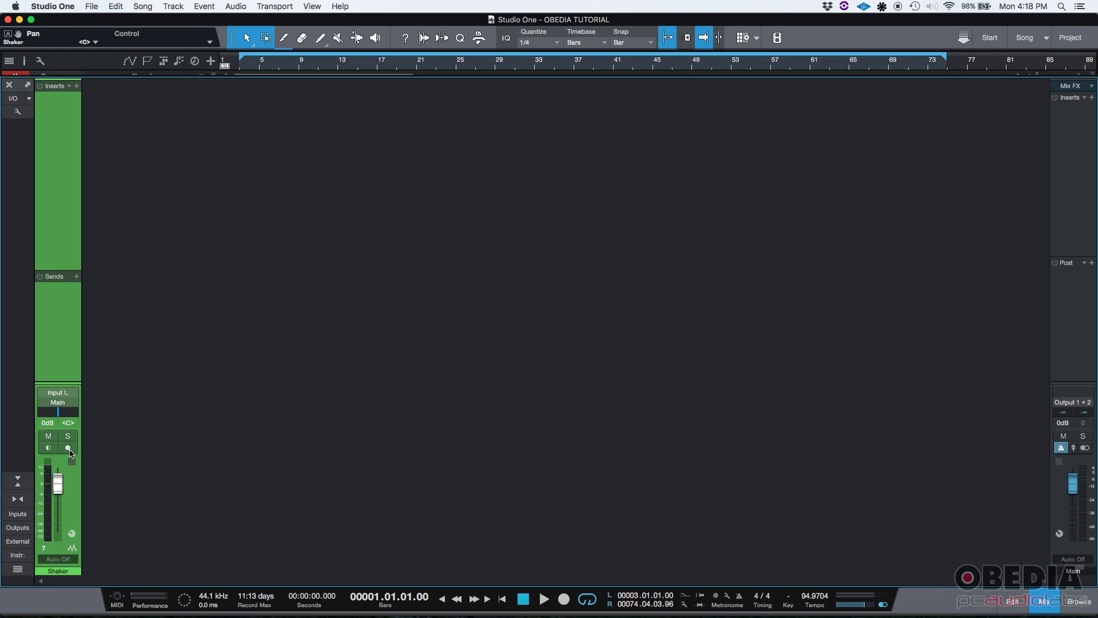
Step: Turn on Record Enable for the Shaker channel strip in the mixer
{"action": "left_click", "coordinate": [71, 453]}
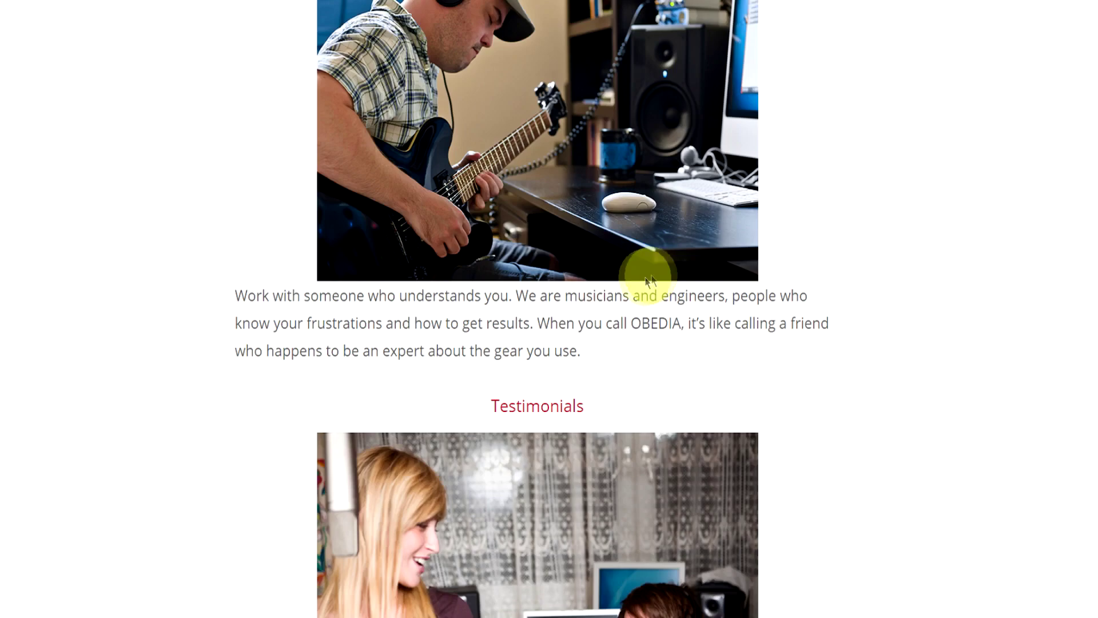
{"action": "scroll", "coordinate": [647, 278], "scroll_direction": "down", "scroll_amount": 10}
{"action": "scroll", "coordinate": [644, 276], "scroll_direction": "down", "scroll_amount": 3}
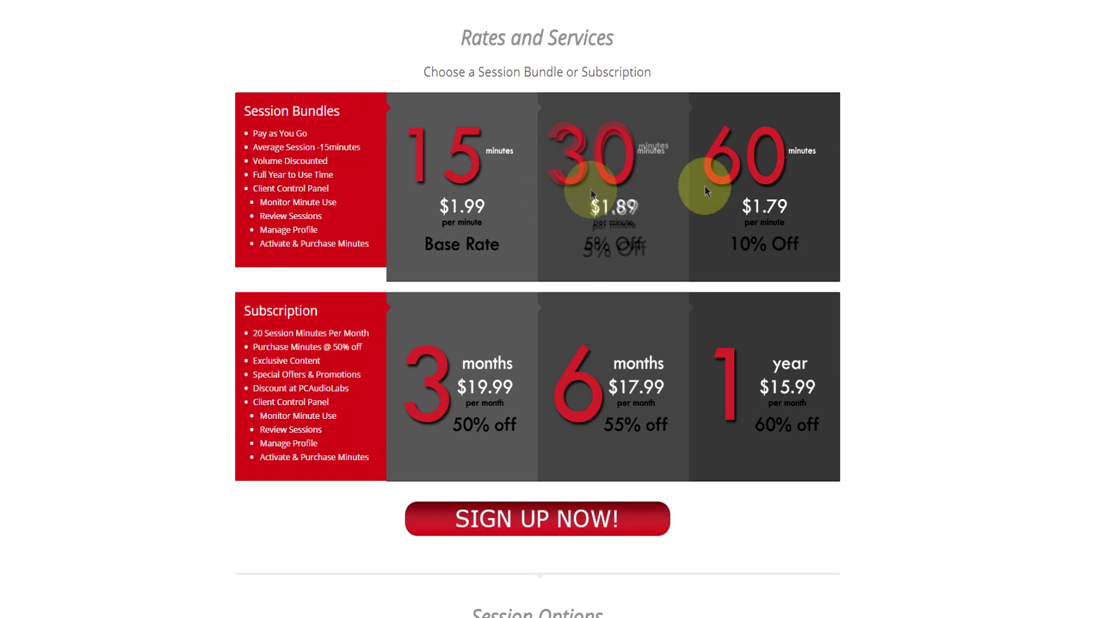
{"action": "scroll", "coordinate": [678, 391], "scroll_direction": "down", "scroll_amount": 3}
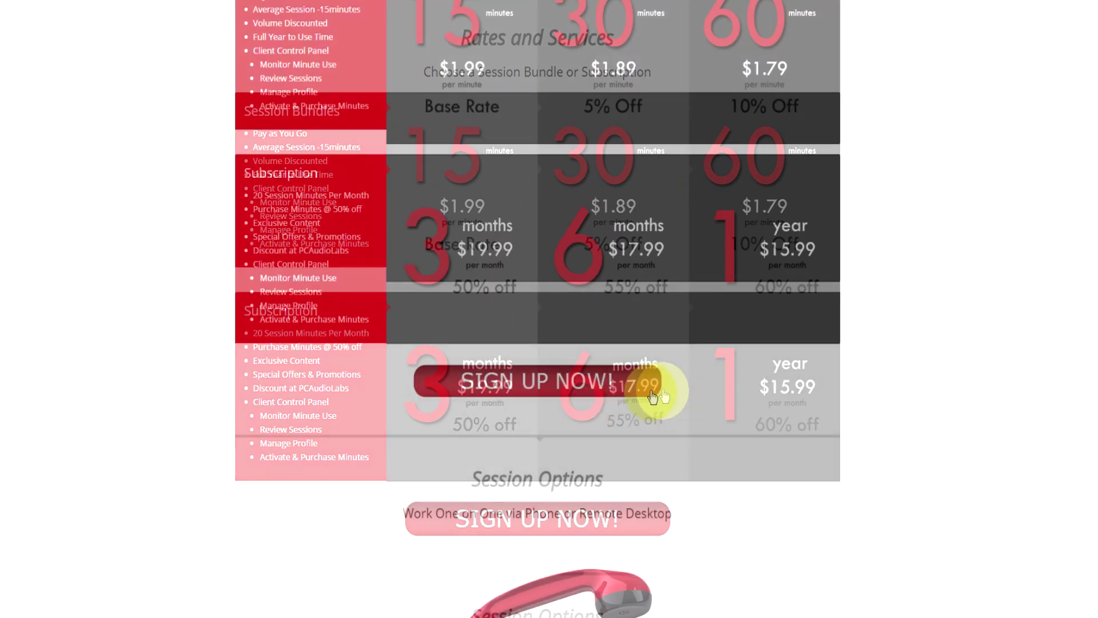